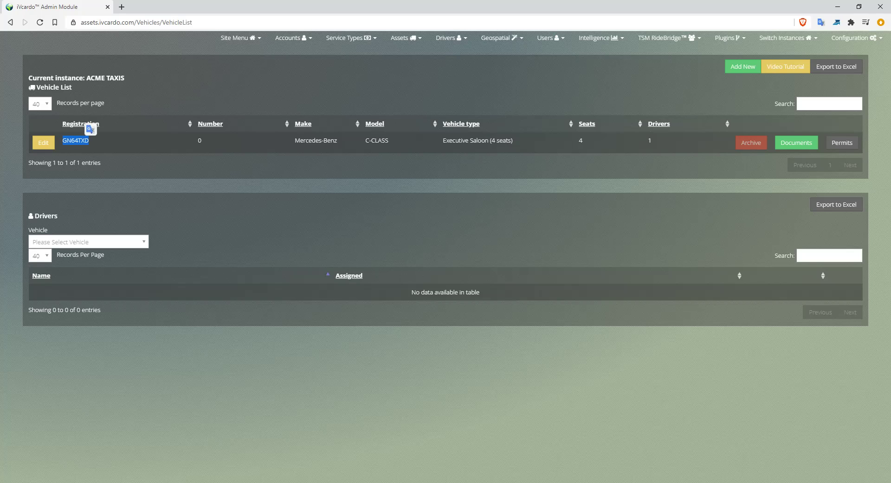
{"action": "left_click", "coordinate": [91, 141]}
{"action": "left_click", "coordinate": [406, 38]}
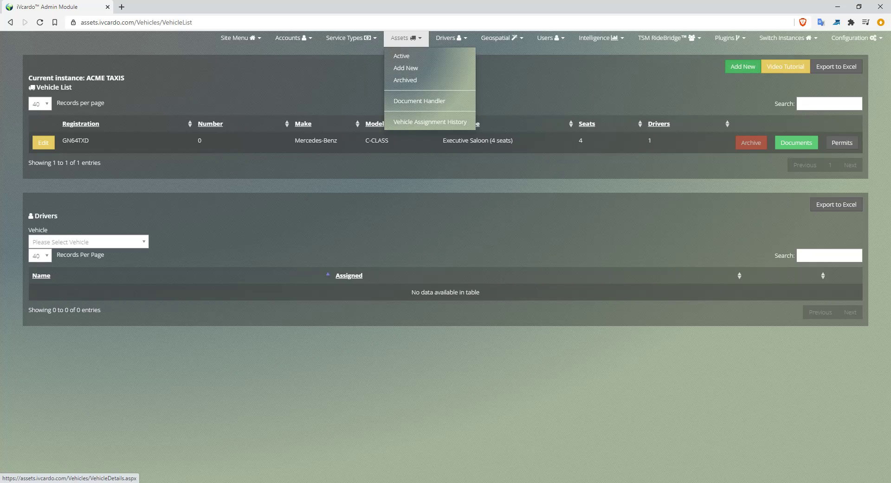
{"action": "left_click", "coordinate": [687, 83]}
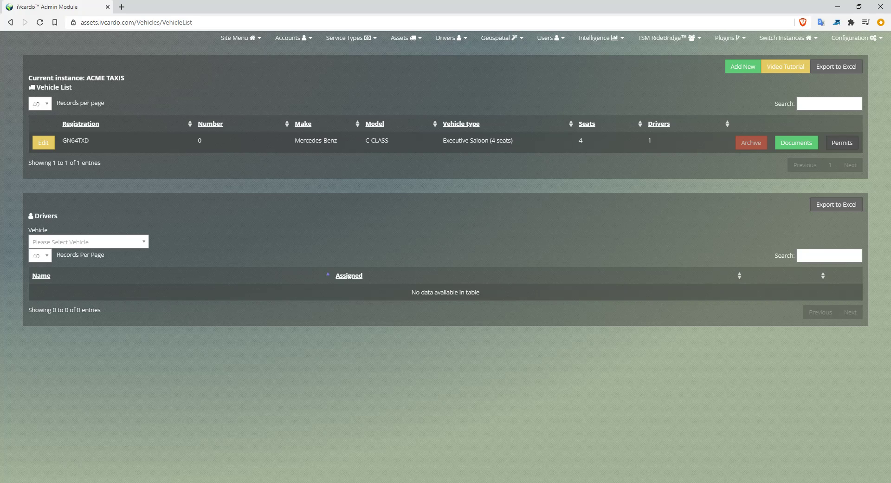
{"action": "left_click", "coordinate": [405, 38]}
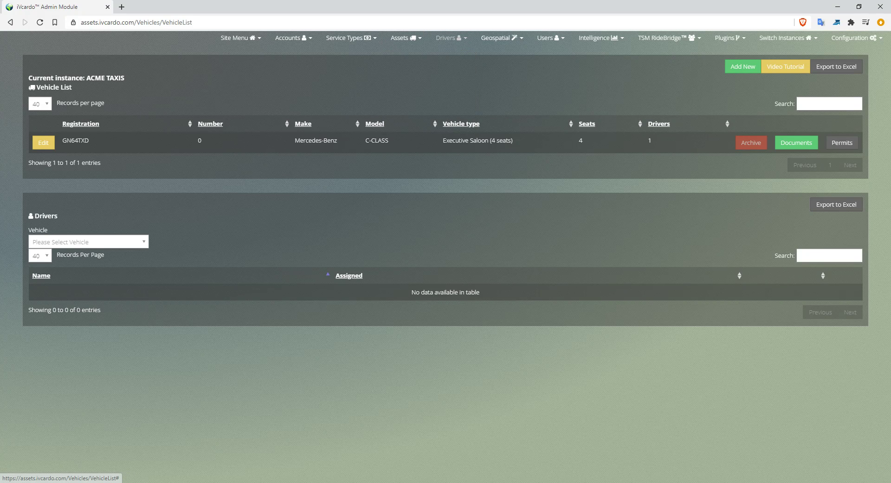
{"action": "left_click", "coordinate": [450, 37]}
{"action": "left_click", "coordinate": [451, 38]}
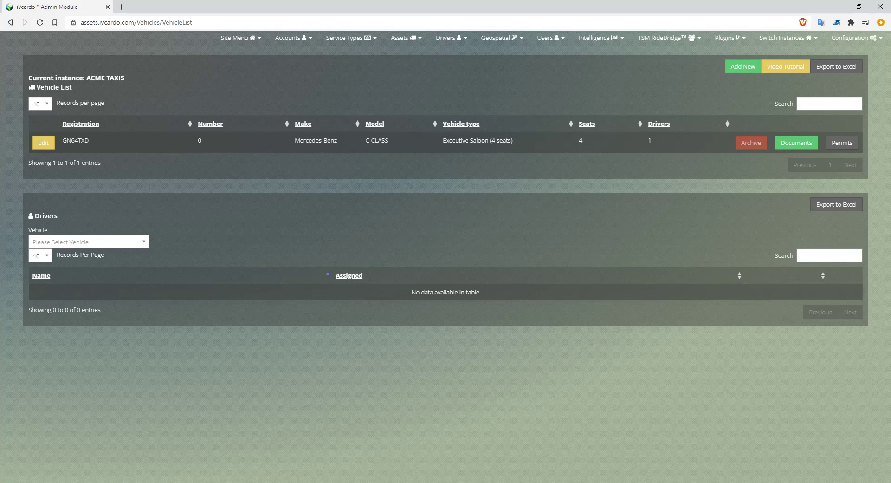
- Start adding a new vehicle and choose Spain as the country for the registration lookup
{"action": "left_click", "coordinate": [742, 66]}
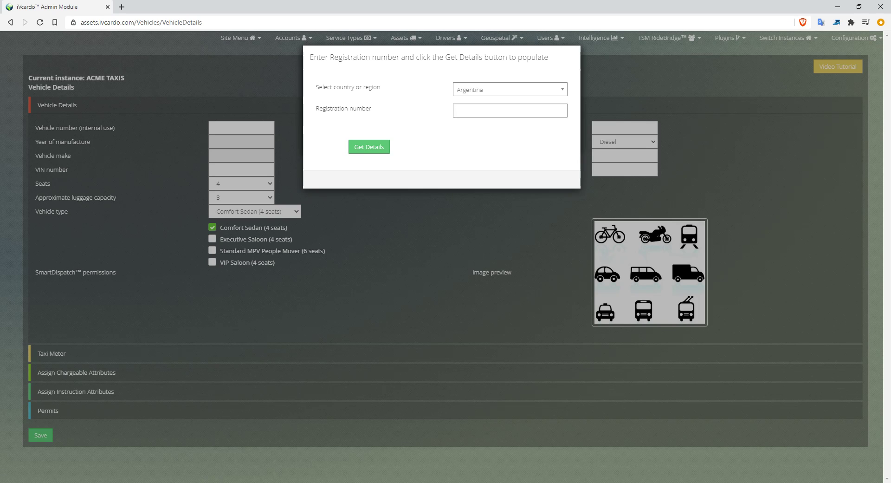
{"action": "left_click", "coordinate": [510, 89]}
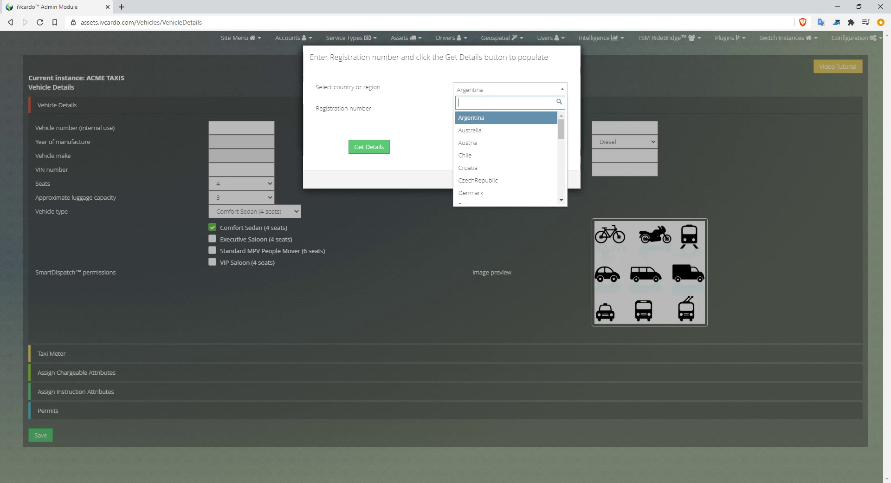
{"action": "type", "text": "unit"}
{"action": "key", "text": "BackSpace"}
{"action": "key", "text": "BackSpace"}
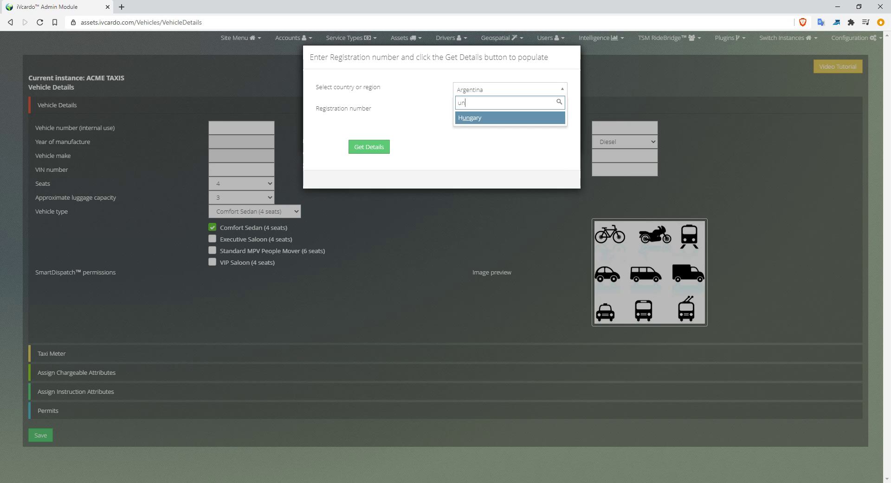
{"action": "key", "text": "BackSpace"}
{"action": "key", "text": "BackSpace"}
{"action": "type", "text": "spain"}
{"action": "key", "text": "Return"}
{"action": "left_click", "coordinate": [510, 111]}
{"action": "type", "text": "5751"}
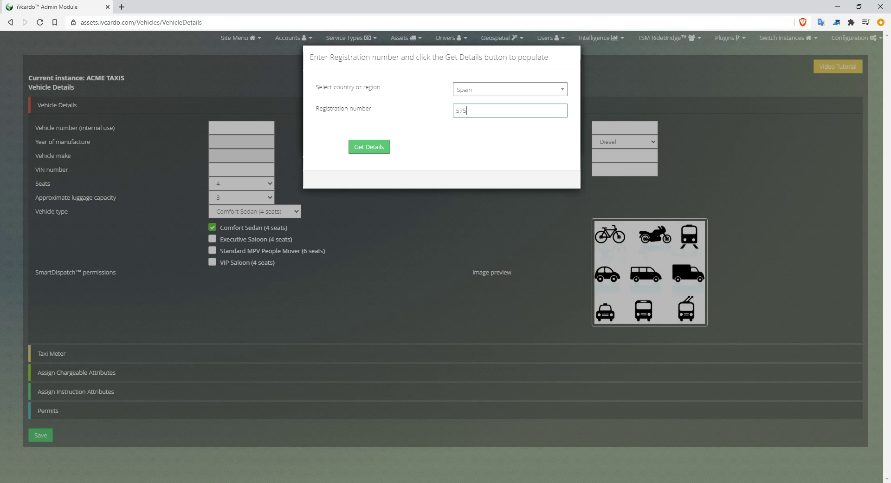
{"action": "type", "text": " ksz"}
{"action": "left_click", "coordinate": [369, 147]}
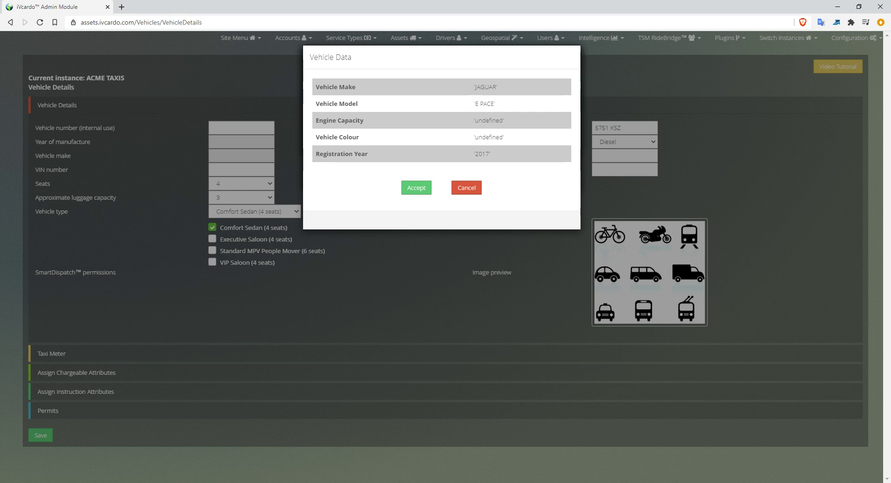
{"action": "left_click", "coordinate": [417, 188]}
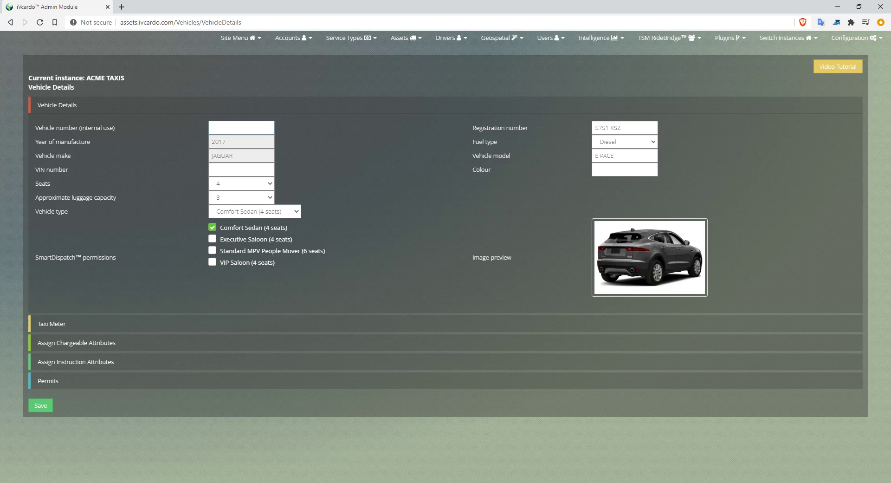
- Enter 125 as the internal vehicle number and WHITE as the colour
{"action": "type", "text": "125"}
{"action": "key", "text": "Tab"}
{"action": "key", "text": "shift+Tab"}
{"action": "left_click", "coordinate": [615, 128]}
{"action": "type", "text": "WHITE"}
- Keep the vehicle at 4 seats with an approximate luggage capacity of 3
{"action": "key", "text": "Tab"}
{"action": "key", "text": "space"}
{"action": "key", "text": "Return"}
{"action": "key", "text": "Tab"}
{"action": "key", "text": "alt+Down"}
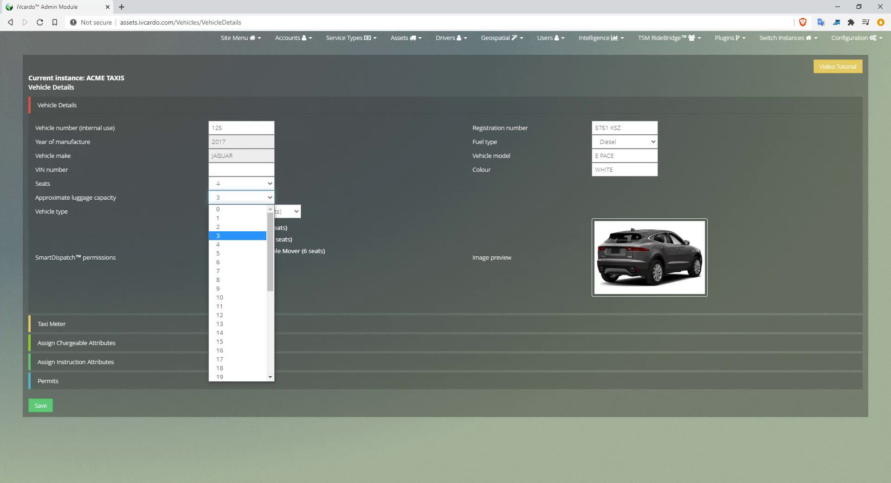
{"action": "key", "text": "Return"}
{"action": "key", "text": "Tab"}
- Set the vehicle's approximate luggage capacity to 6
{"action": "double_click", "coordinate": [42, 183]}
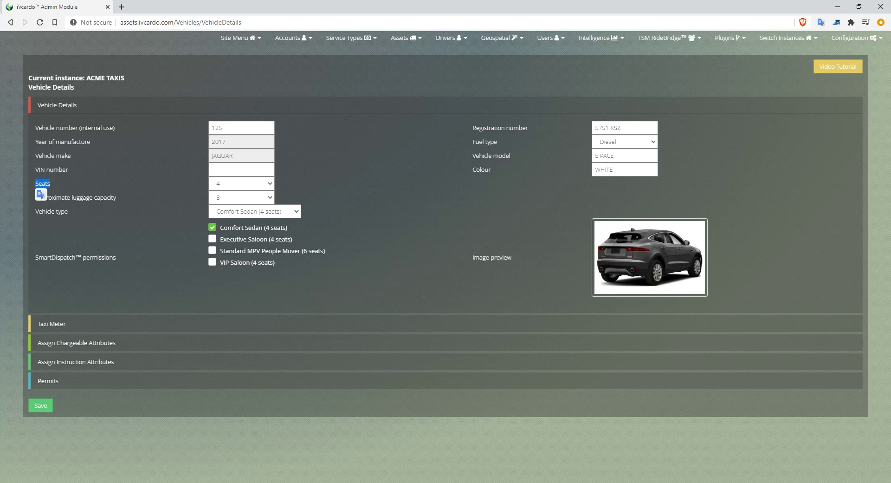
{"action": "left_click", "coordinate": [233, 196]}
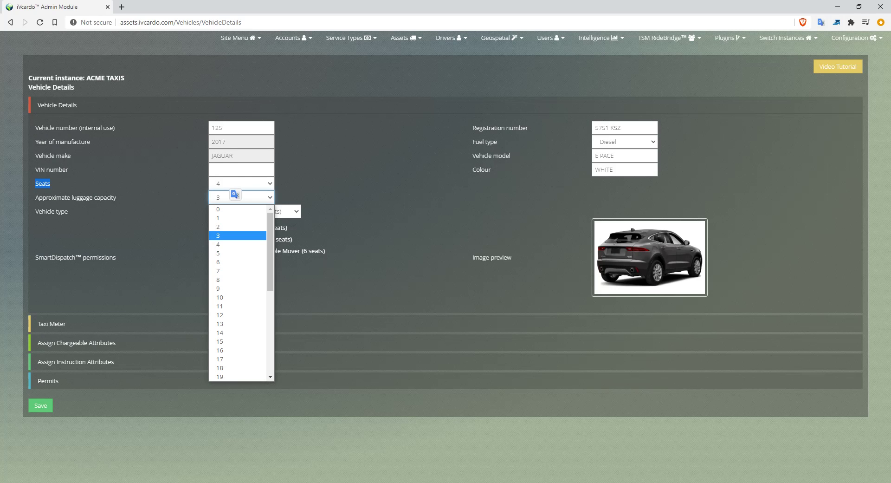
{"action": "left_click", "coordinate": [357, 197]}
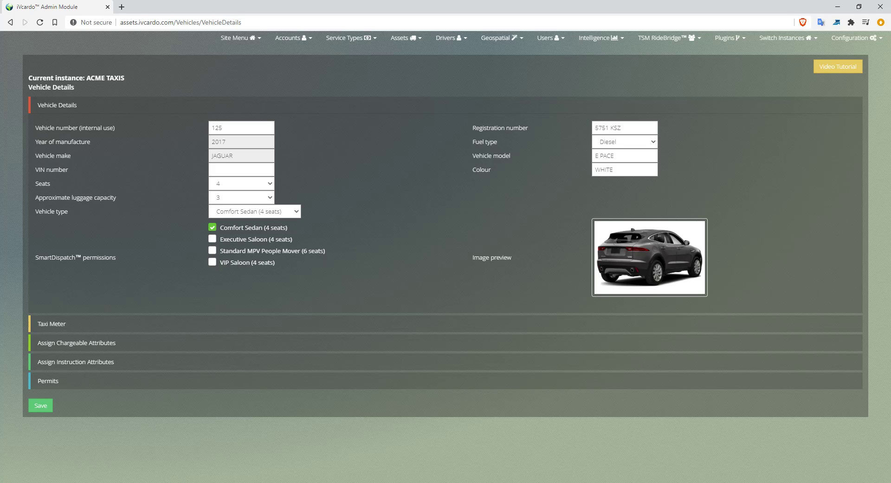
{"action": "left_click", "coordinate": [242, 197]}
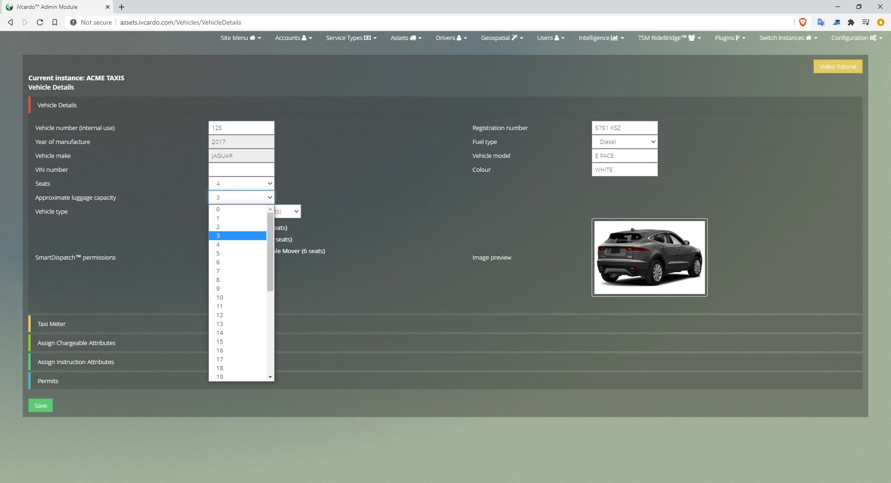
{"action": "left_click", "coordinate": [218, 262]}
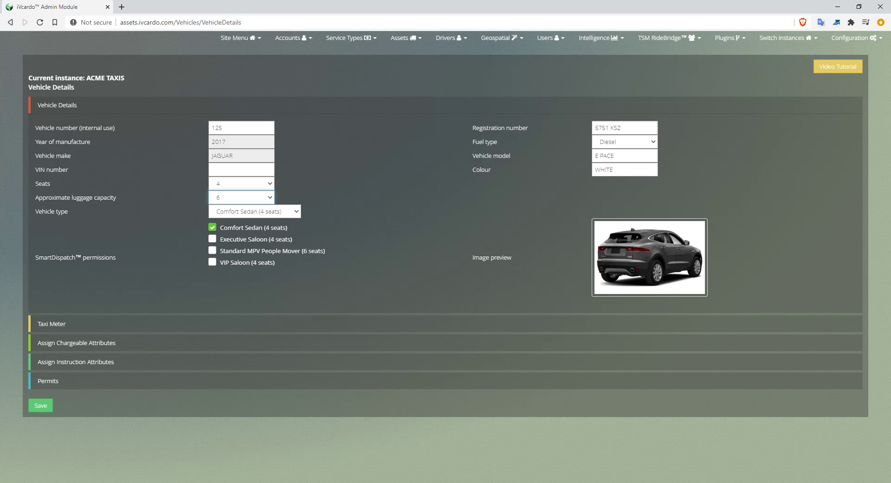
- Set the vehicle's approximate luggage capacity to 3
{"action": "triple_click", "coordinate": [76, 198]}
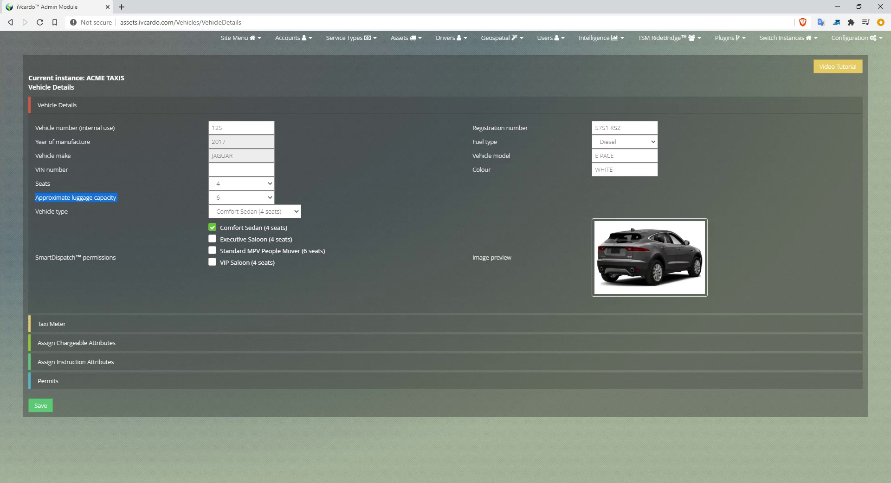
{"action": "left_click", "coordinate": [242, 197]}
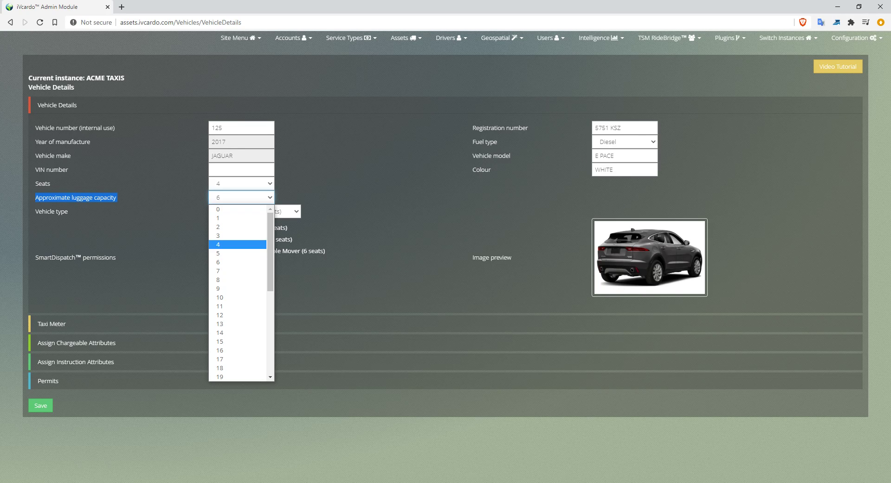
{"action": "key", "text": "Up"}
{"action": "key", "text": "Return"}
{"action": "left_click", "coordinate": [343, 197]}
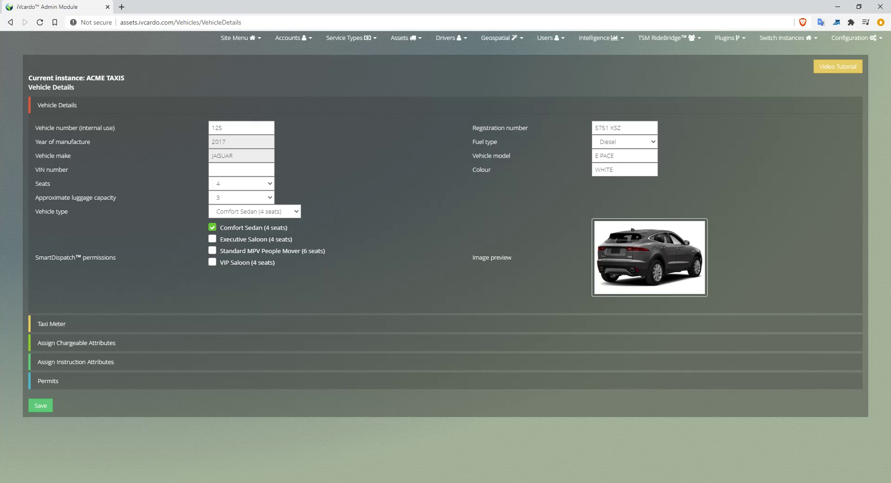
- Choose Comfort Sedan (4 seats) as the vehicle type
{"action": "triple_click", "coordinate": [51, 211]}
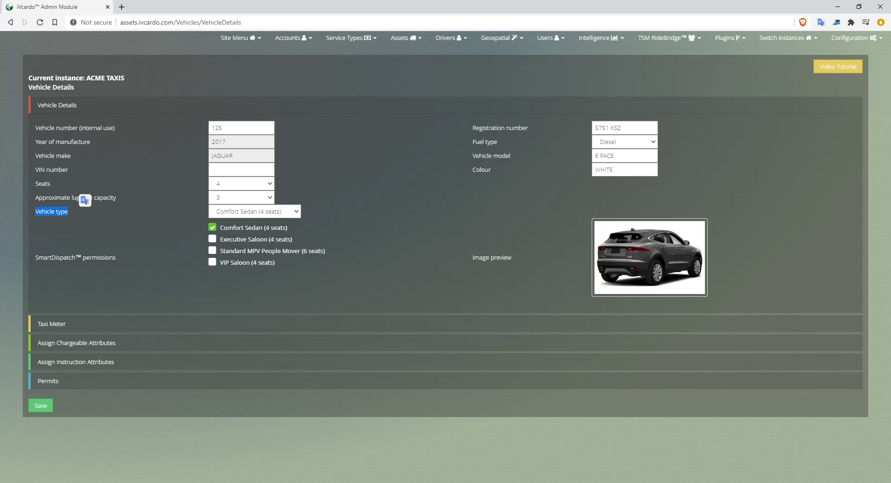
{"action": "left_click", "coordinate": [255, 214]}
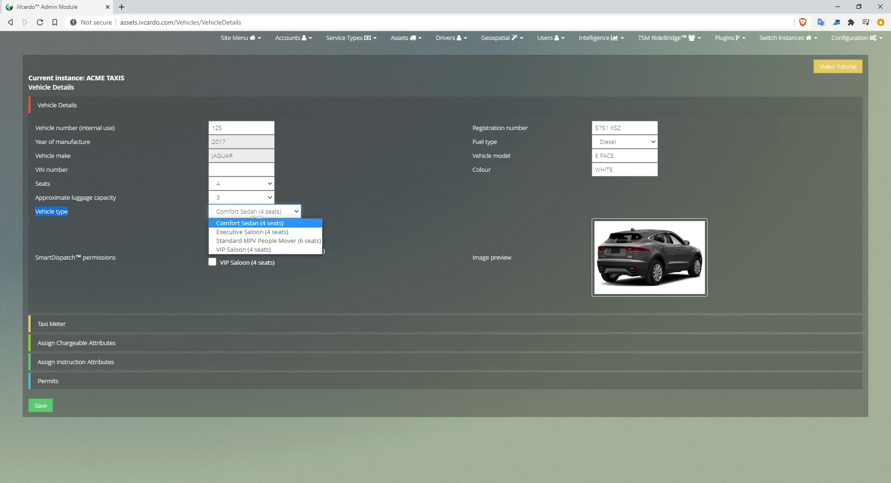
{"action": "left_click", "coordinate": [256, 223]}
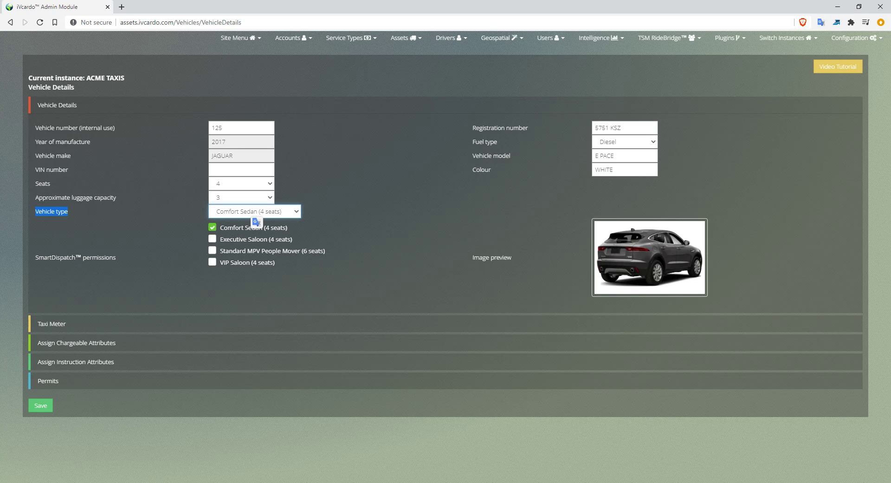
{"action": "left_click", "coordinate": [351, 38]}
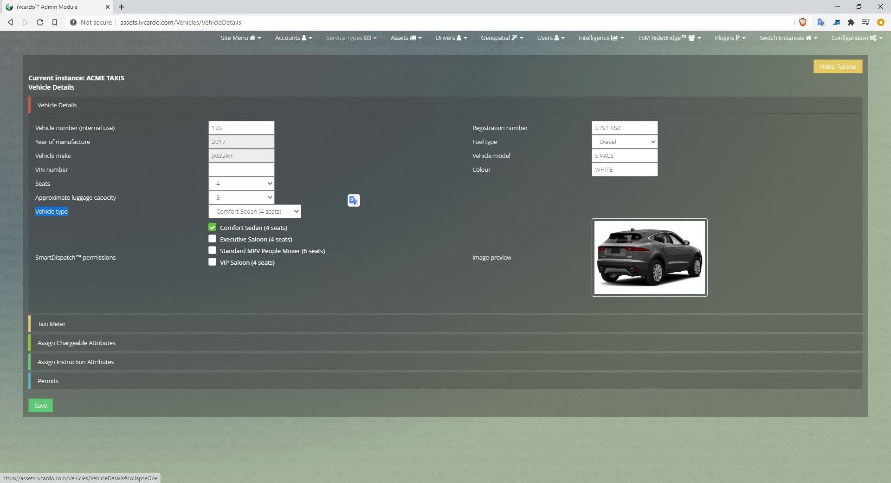
{"action": "left_click", "coordinate": [280, 211]}
{"action": "left_click", "coordinate": [281, 223]}
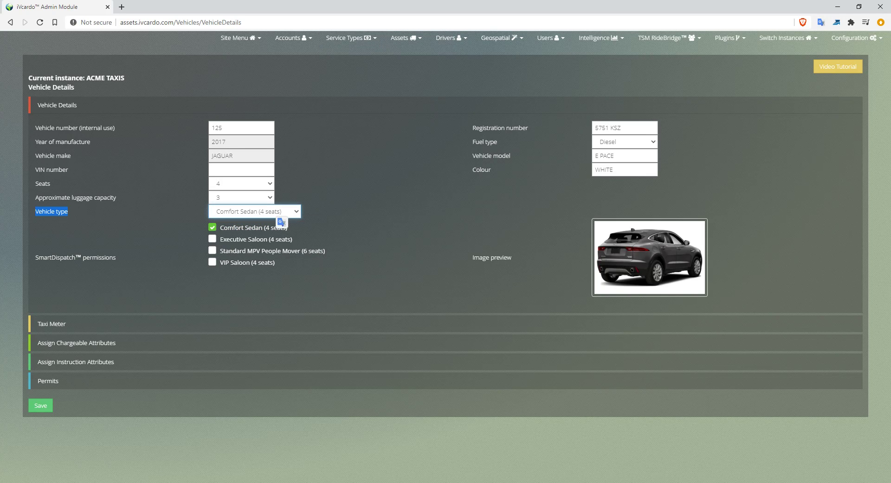
{"action": "left_click", "coordinate": [353, 217]}
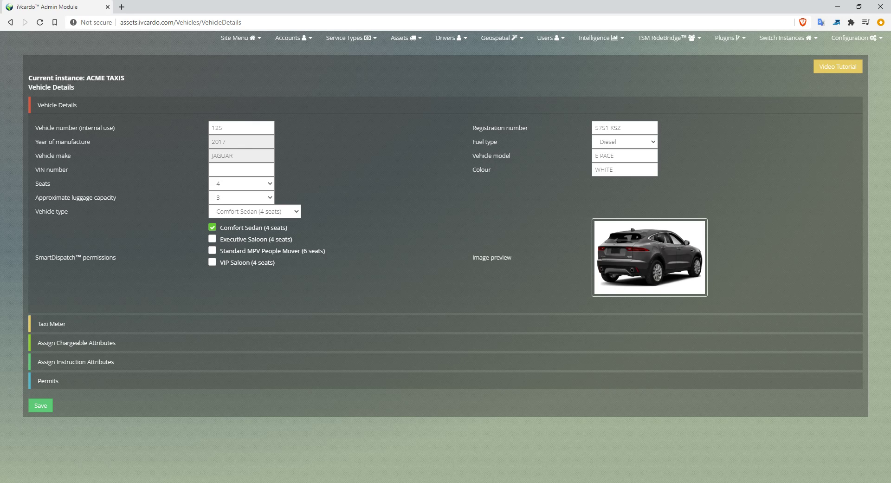
- Set the vehicle type to Executive Saloon (4 seats) and also enable the Comfort Sedan (4 seats) SmartDispatch permission
{"action": "left_click", "coordinate": [213, 239]}
{"action": "left_click", "coordinate": [255, 211]}
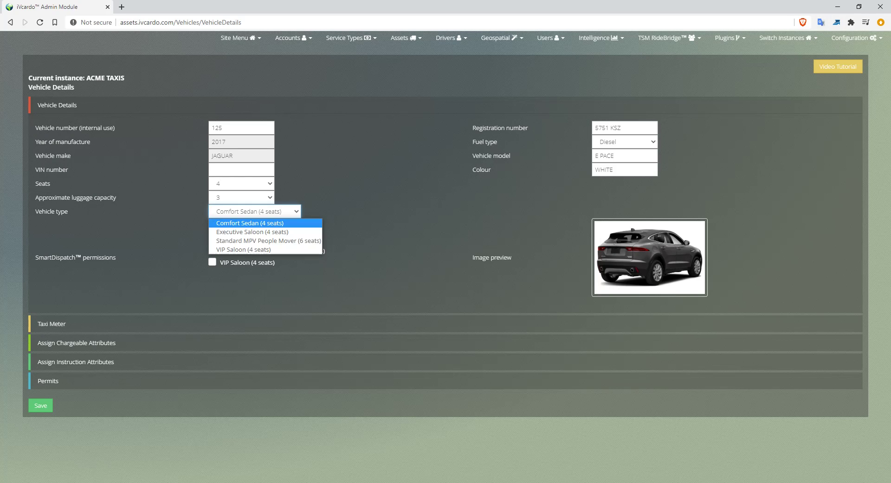
{"action": "left_click", "coordinate": [252, 232]}
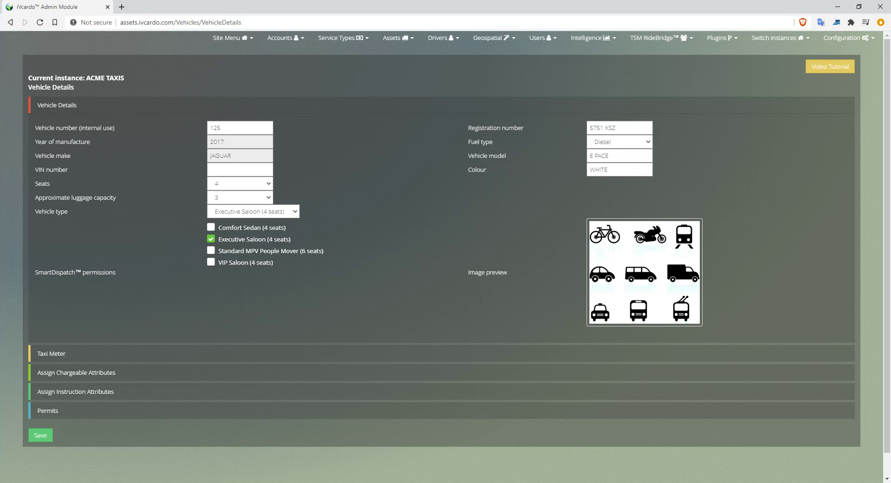
{"action": "left_click", "coordinate": [211, 227]}
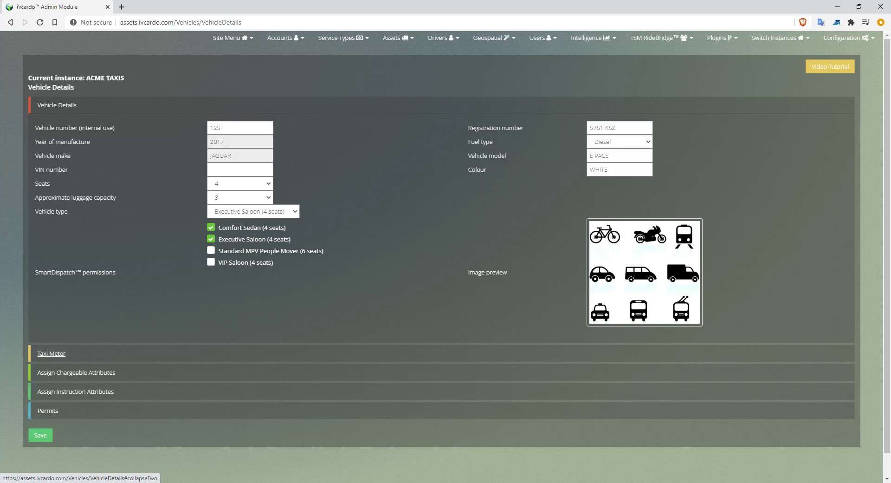
- Inspect the vehicle's Taxi Meter, Assign Chargeable Attributes and Assign Instruction Attributes sections
{"action": "left_click", "coordinate": [51, 354]}
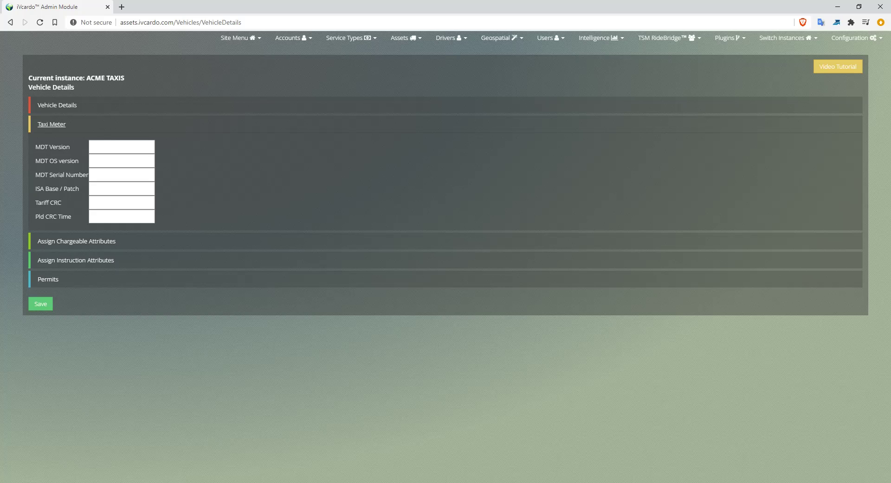
{"action": "left_click", "coordinate": [77, 241]}
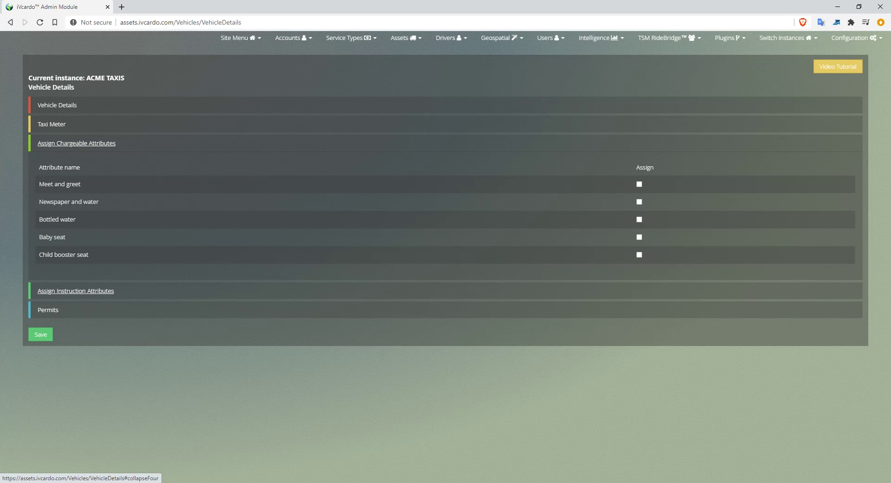
{"action": "left_click", "coordinate": [76, 290]}
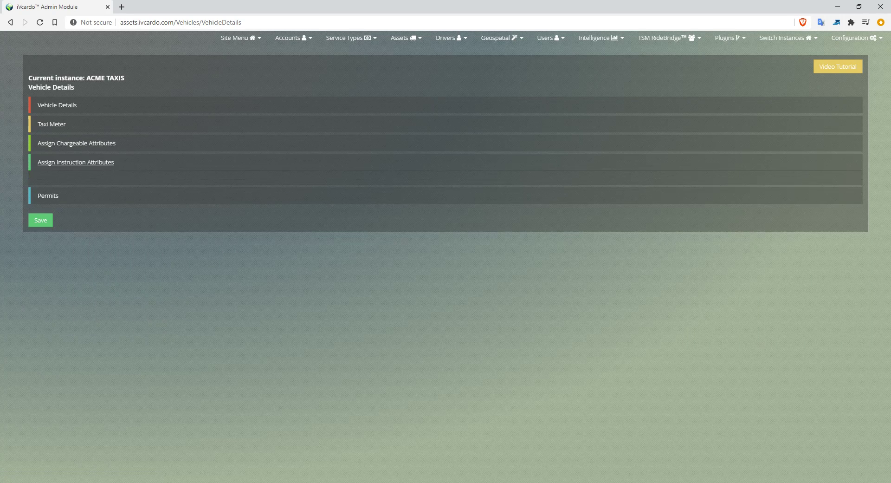
- Assign the Baby seat and Bottled water chargeable attributes to the vehicle, and return to its Vehicle Details section
{"action": "left_click", "coordinate": [77, 143]}
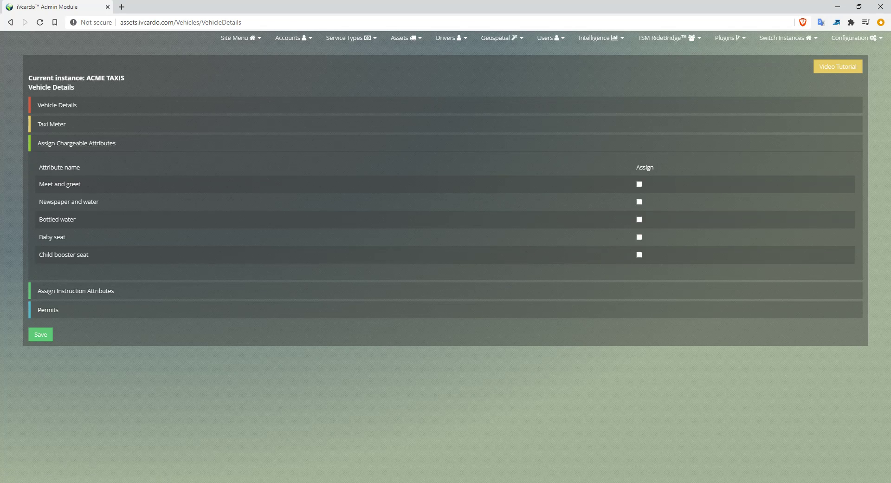
{"action": "left_click", "coordinate": [640, 237]}
{"action": "left_click", "coordinate": [640, 220]}
{"action": "triple_click", "coordinate": [59, 184]}
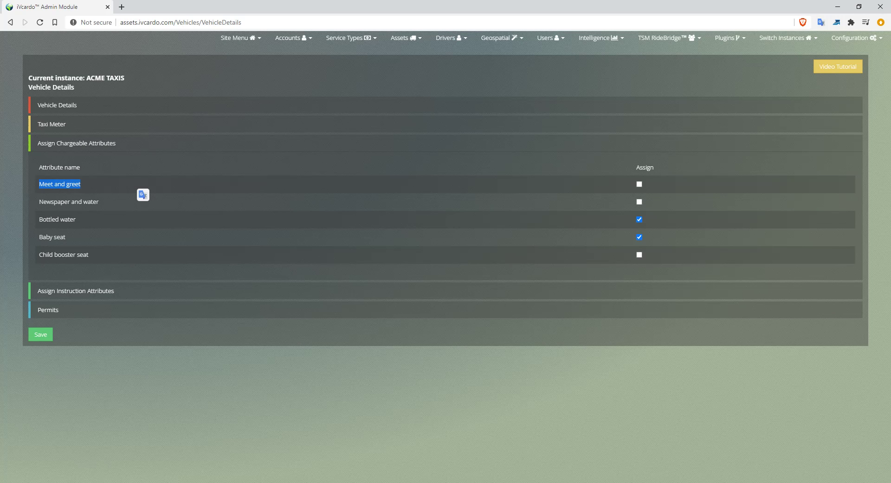
{"action": "left_click", "coordinate": [134, 189]}
{"action": "middle_click", "coordinate": [77, 143]}
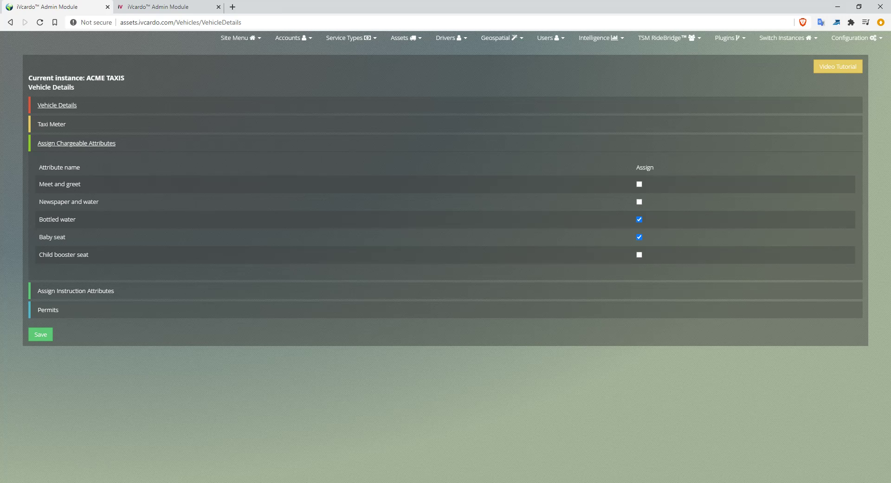
{"action": "left_click", "coordinate": [56, 105]}
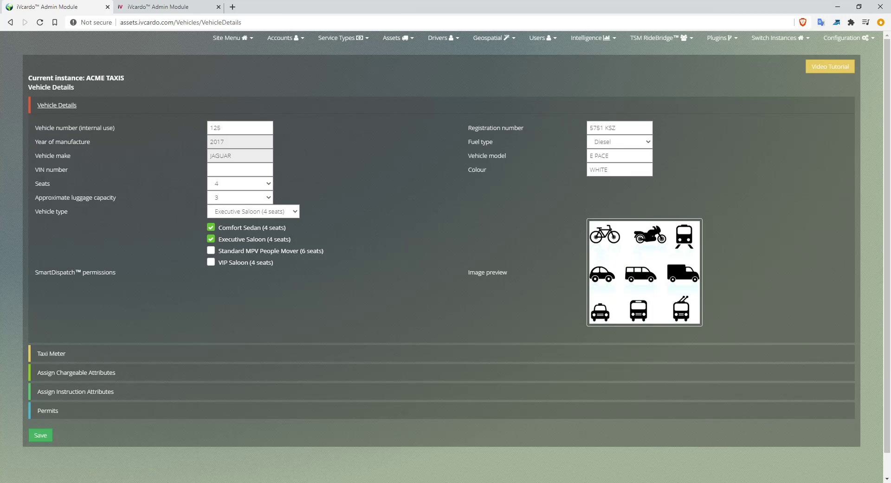
- Save the new vehicle and review its number, driver count and archive options against the other entry in the vehicle list
{"action": "left_click", "coordinate": [40, 435]}
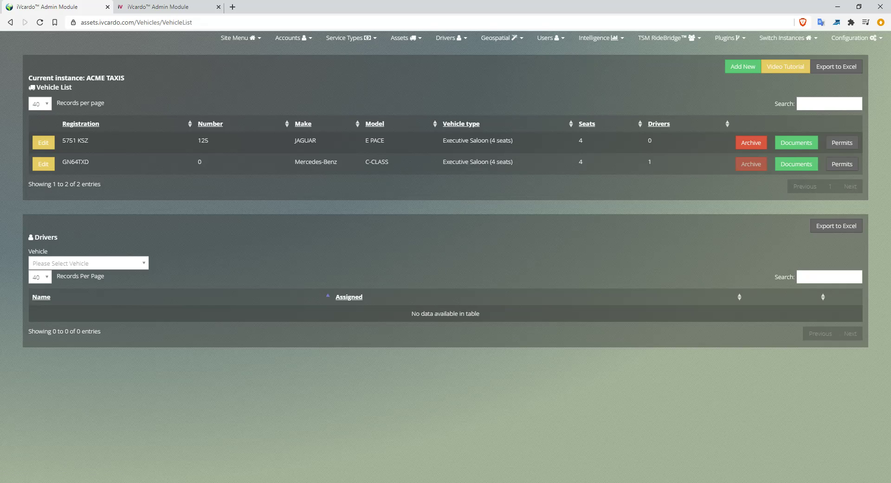
{"action": "double_click", "coordinate": [203, 140]}
{"action": "left_click_drag", "start_coordinate": [647, 140], "coordinate": [652, 141]}
{"action": "double_click", "coordinate": [745, 164]}
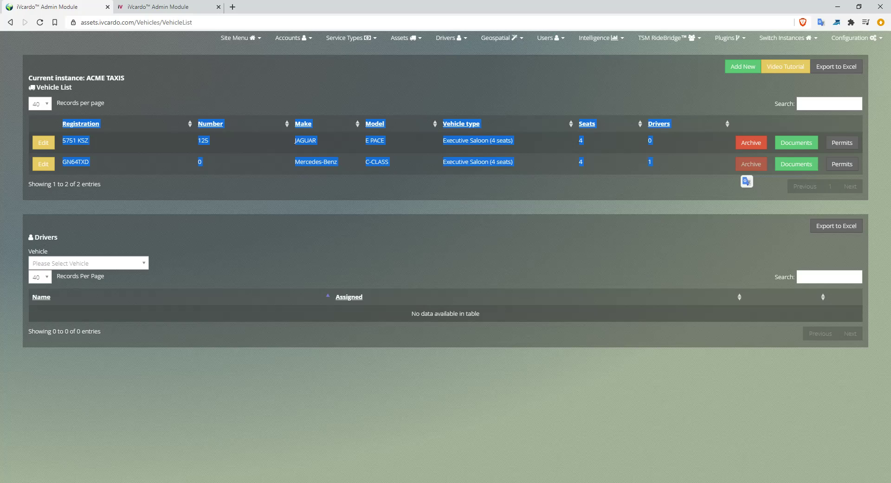
{"action": "left_click", "coordinate": [297, 119]}
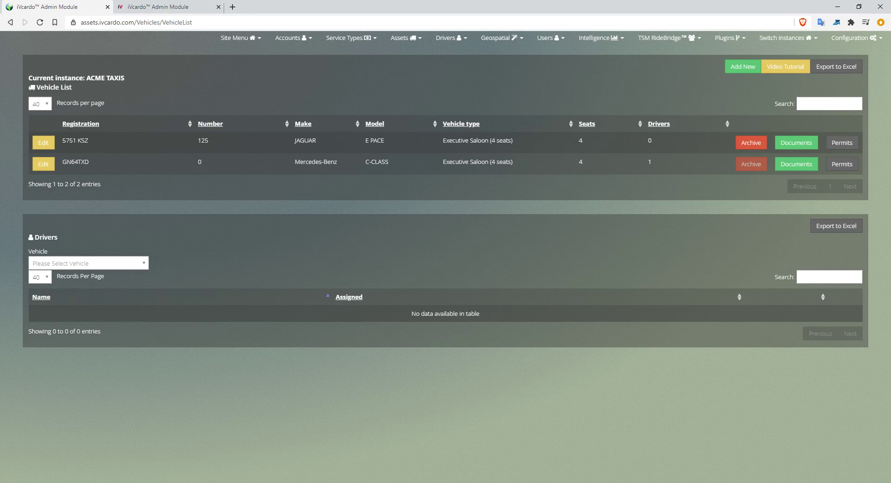
{"action": "left_click_drag", "start_coordinate": [62, 162], "coordinate": [586, 163]}
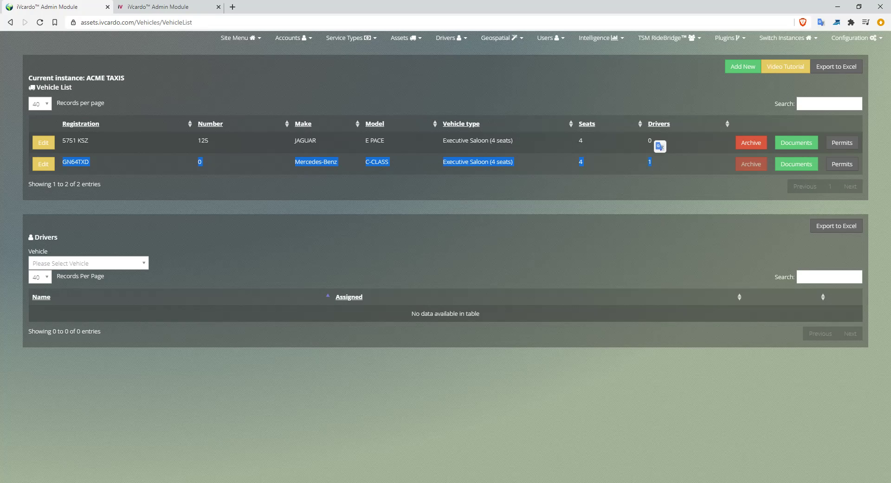
- Show the drivers assigned to the Jaguar E Pace and check the assignment date
{"action": "left_click", "coordinate": [88, 264]}
{"action": "key", "text": "Down"}
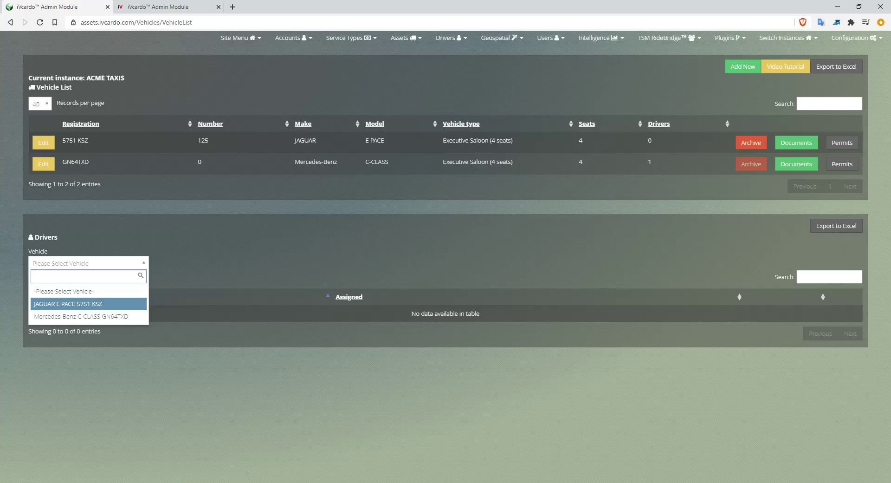
{"action": "key", "text": "Return"}
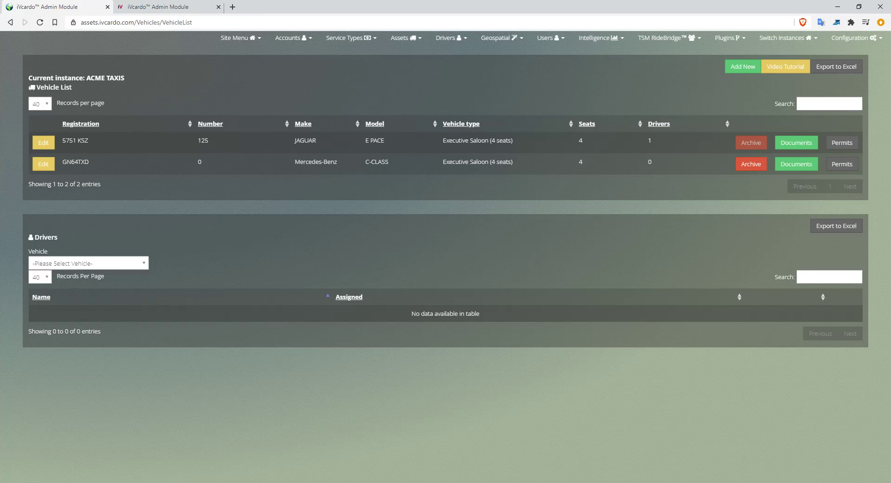
{"action": "left_click", "coordinate": [88, 263]}
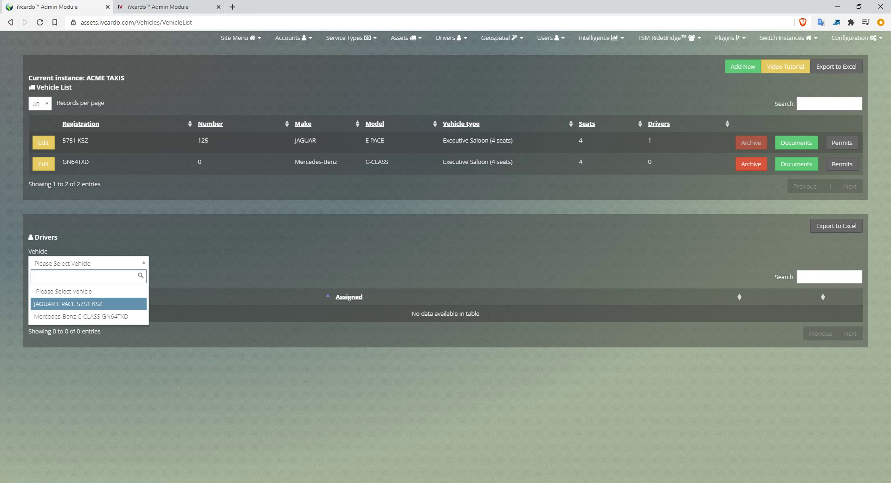
{"action": "key", "text": "Return"}
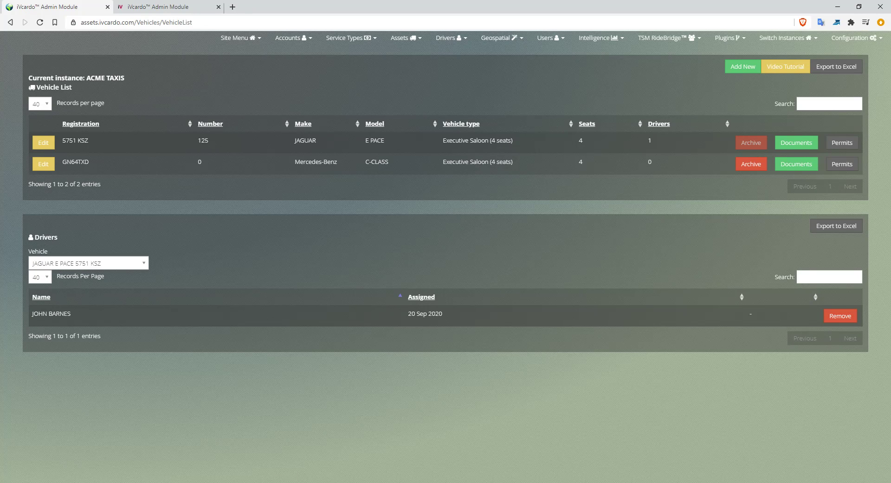
{"action": "left_click", "coordinate": [10, 22]}
{"action": "double_click", "coordinate": [421, 314]}
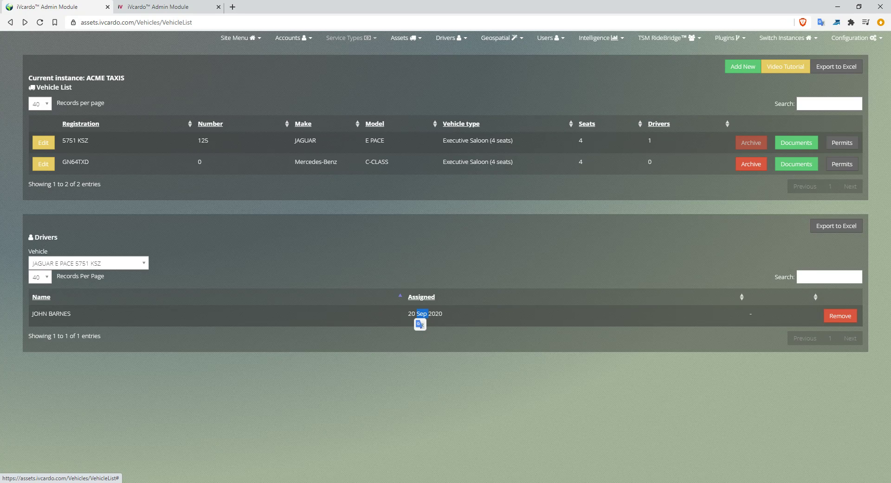
- Open the vehicle assignment history for the Jaguar E Pace and examine the driver's assignment start and end times
{"action": "left_click", "coordinate": [348, 37]}
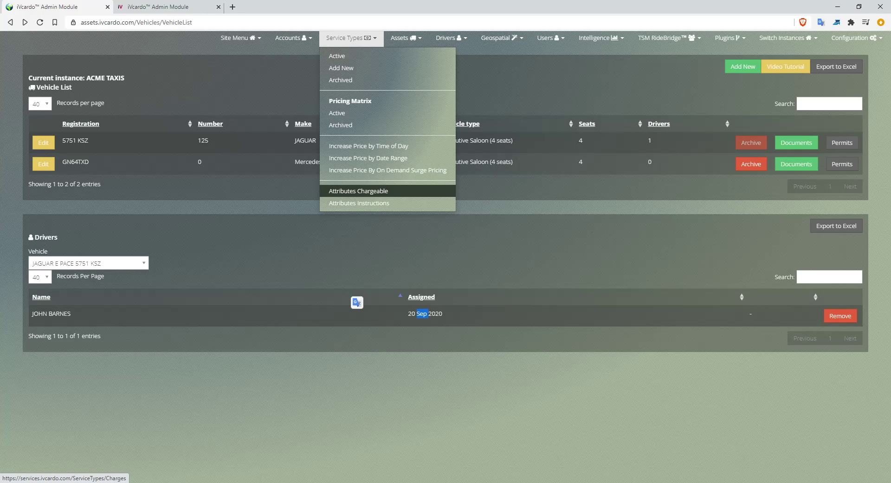
{"action": "left_click", "coordinate": [403, 37]}
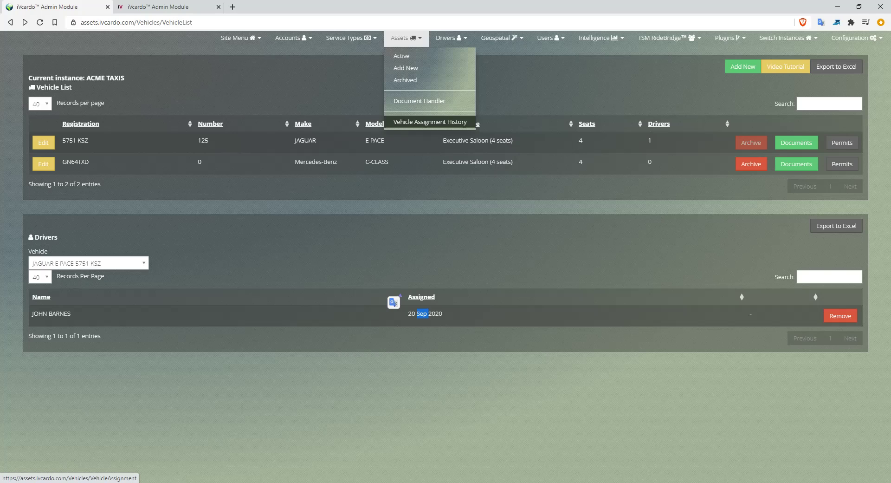
{"action": "left_click", "coordinate": [430, 122]}
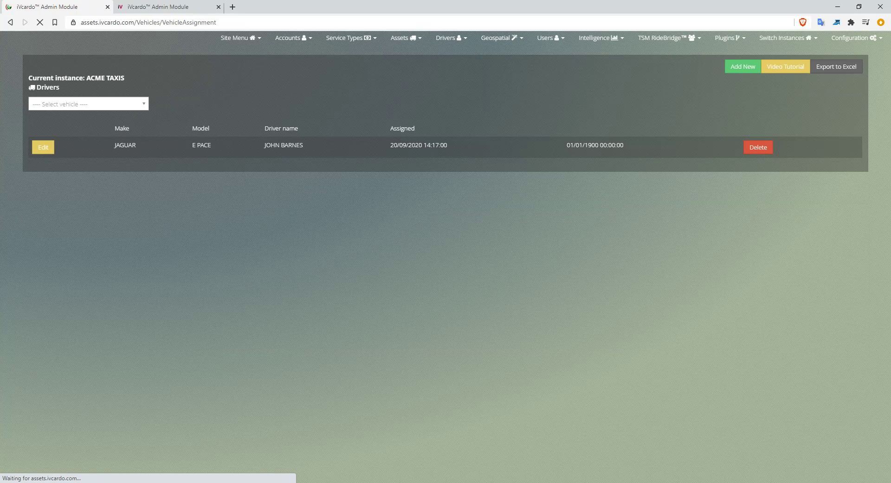
{"action": "left_click", "coordinate": [88, 103]}
{"action": "key", "text": "Return"}
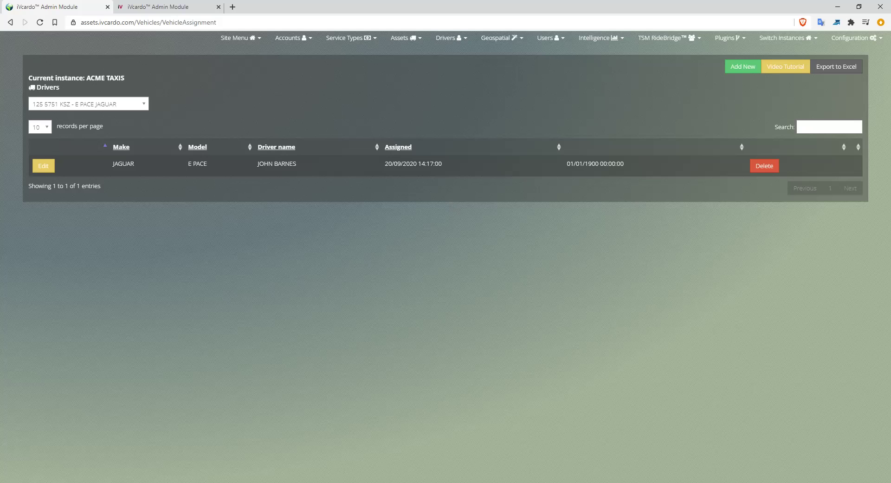
{"action": "left_click_drag", "start_coordinate": [388, 164], "coordinate": [441, 164]}
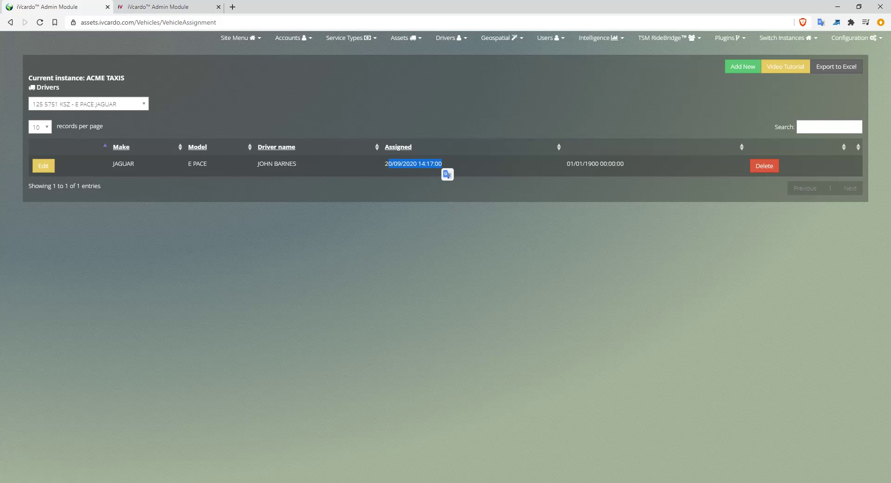
{"action": "left_click", "coordinate": [443, 165]}
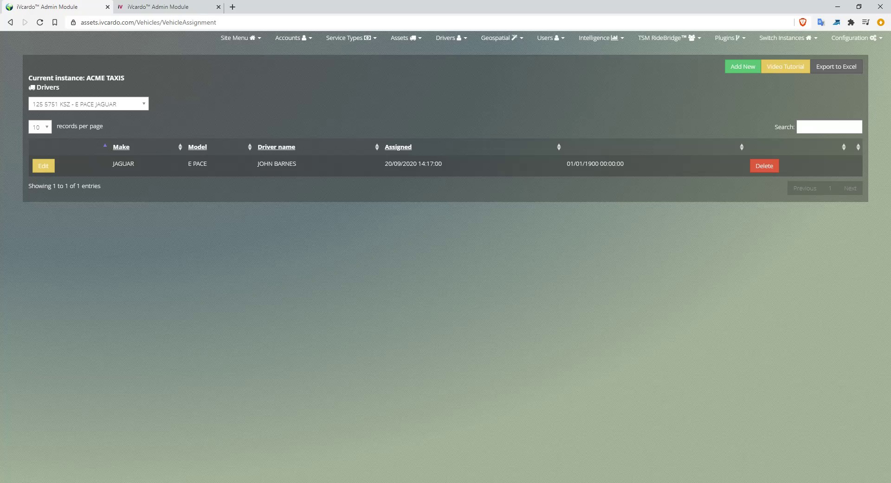
{"action": "left_click_drag", "start_coordinate": [567, 164], "coordinate": [624, 163]}
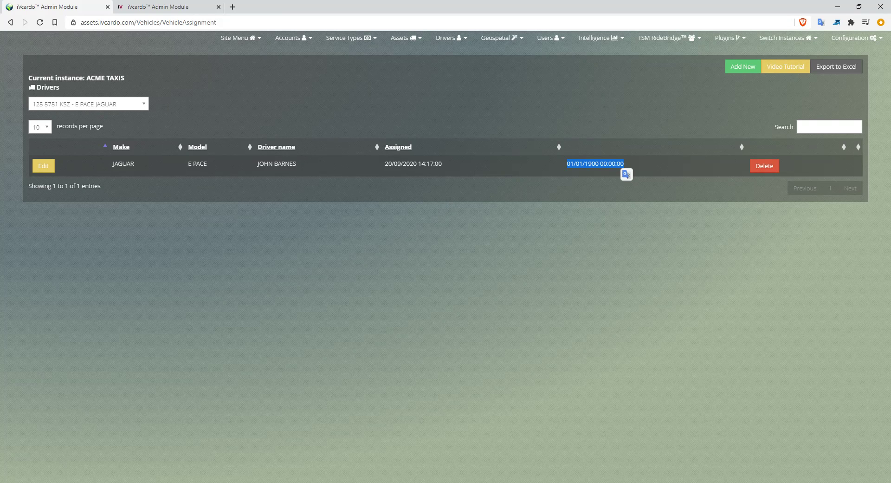
{"action": "left_click_drag", "start_coordinate": [385, 163], "coordinate": [442, 164]}
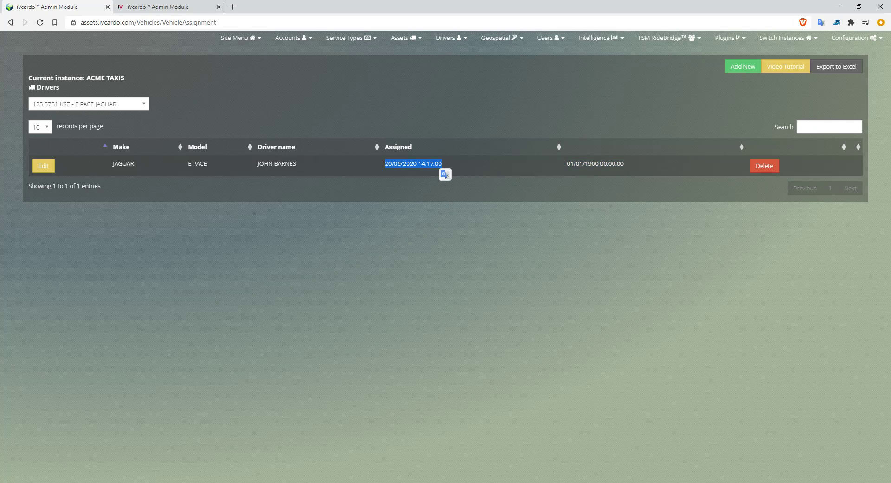
{"action": "left_click", "coordinate": [443, 164]}
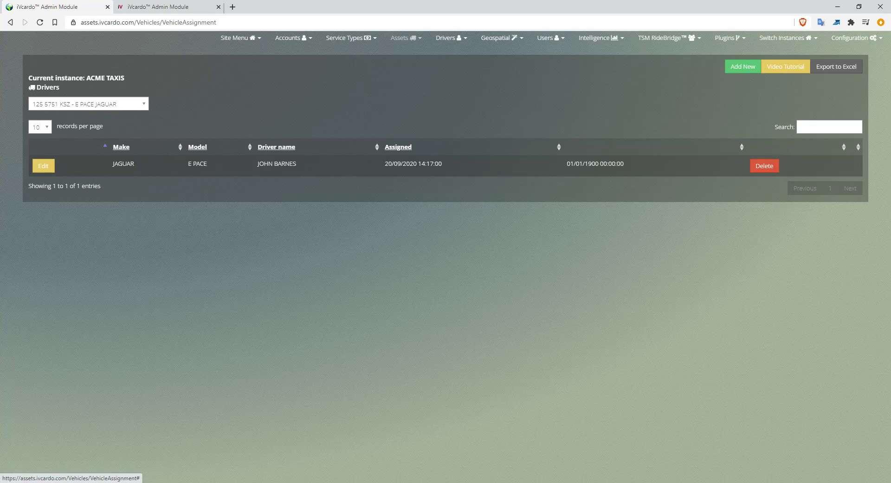
- Start adding another vehicle from the active vehicle list and try to look up registration number 457825 for Argentina
{"action": "left_click", "coordinate": [403, 38]}
{"action": "left_click", "coordinate": [401, 56]}
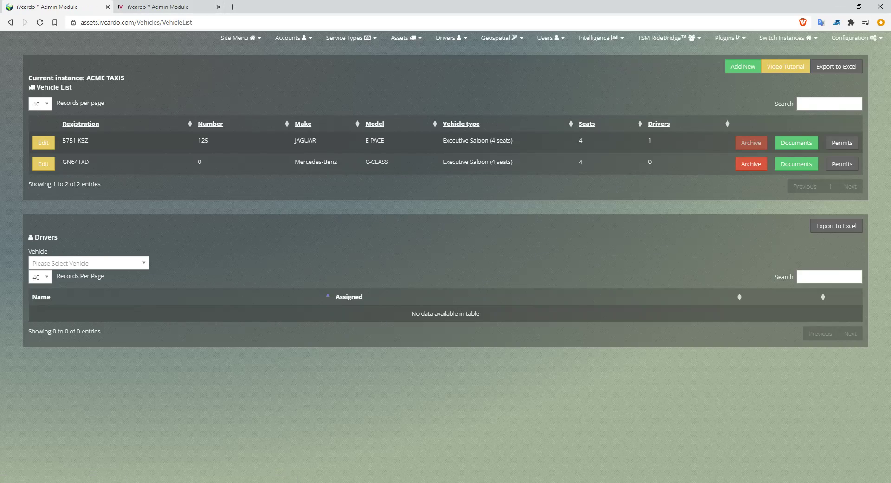
{"action": "left_click", "coordinate": [743, 66]}
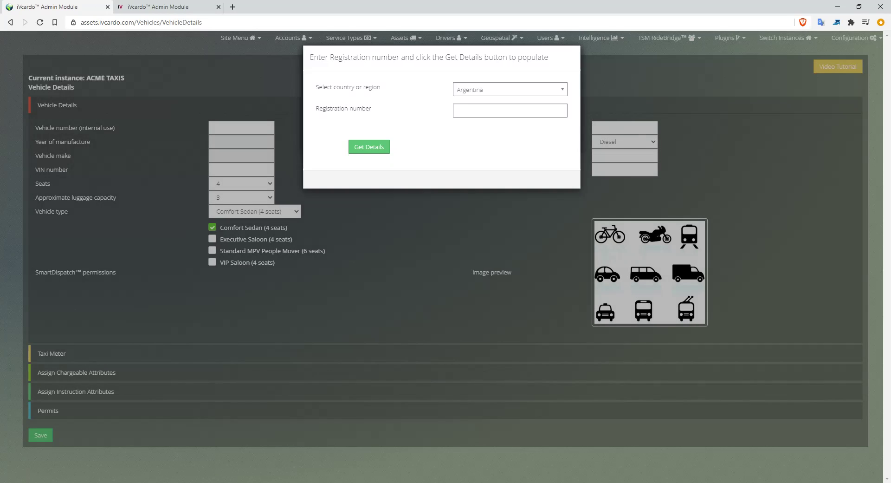
{"action": "type", "text": "457825"}
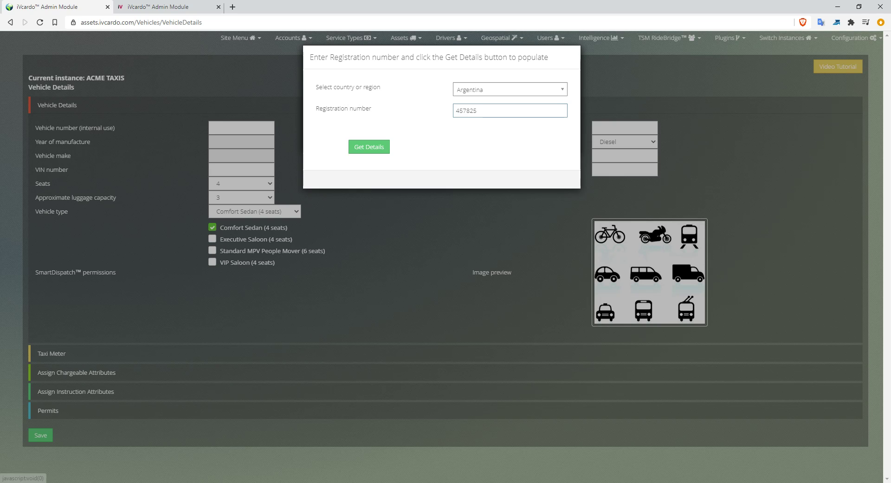
{"action": "left_click", "coordinate": [510, 90]}
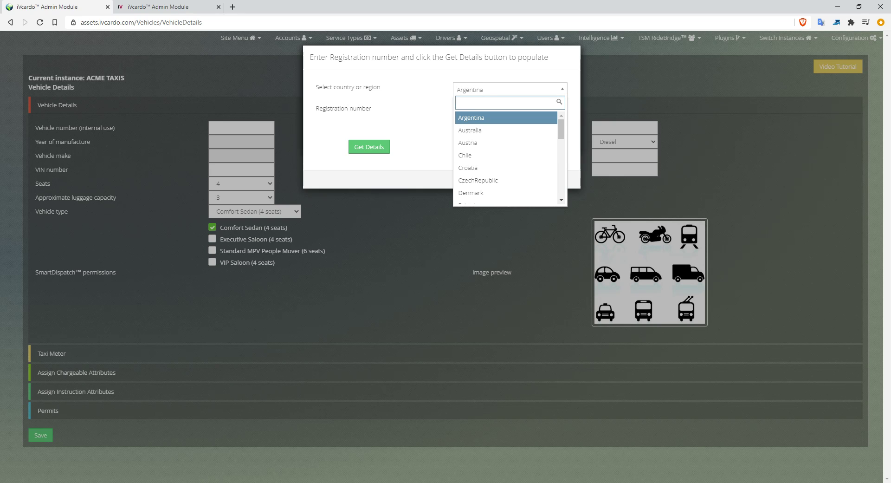
{"action": "left_click", "coordinate": [510, 90]}
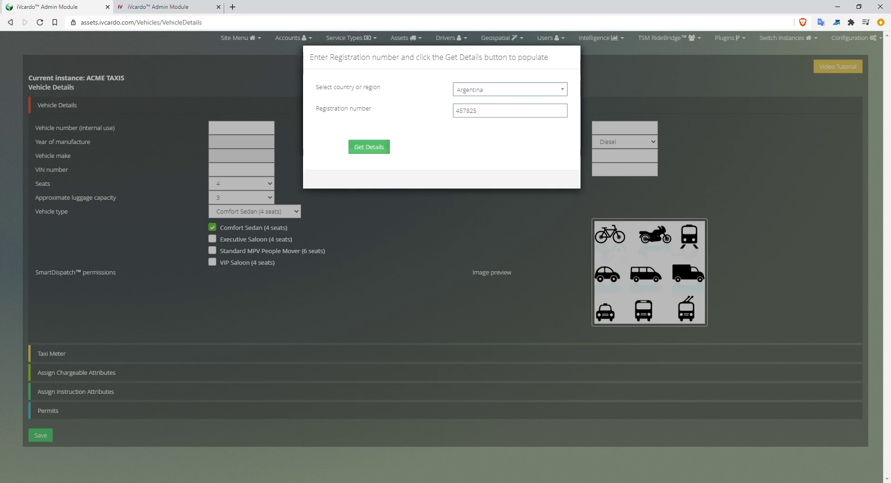
{"action": "left_click", "coordinate": [368, 147]}
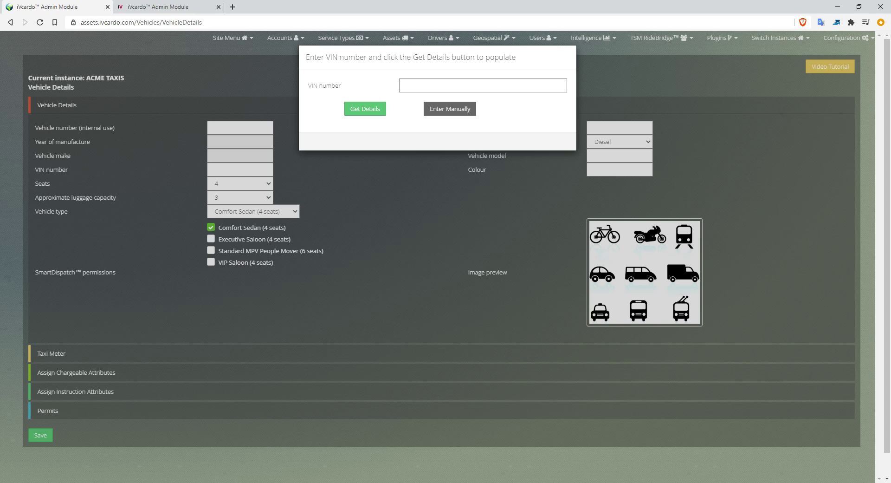
- Skip the VIN lookup in favour of manual entry, and examine the manual form's vehicle number, vehicle type and luggage capacity fields
{"action": "left_click_drag", "start_coordinate": [308, 86], "coordinate": [342, 86]}
{"action": "left_click", "coordinate": [482, 85]}
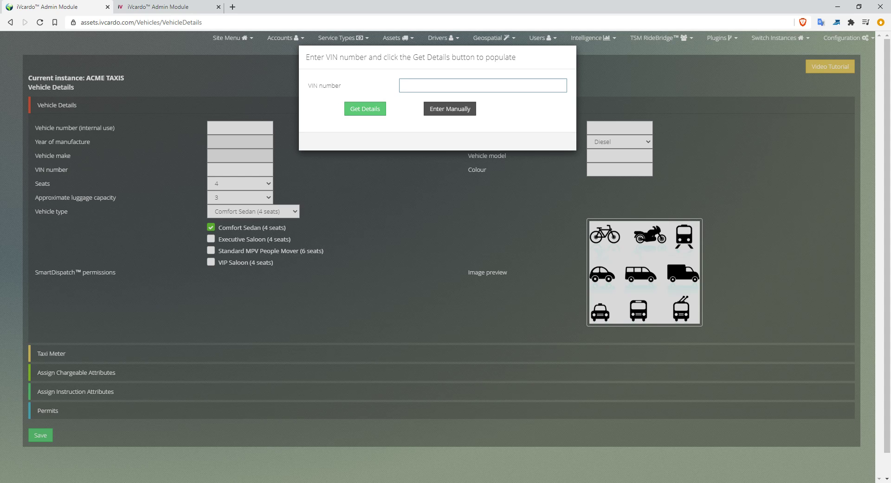
{"action": "left_click", "coordinate": [450, 108]}
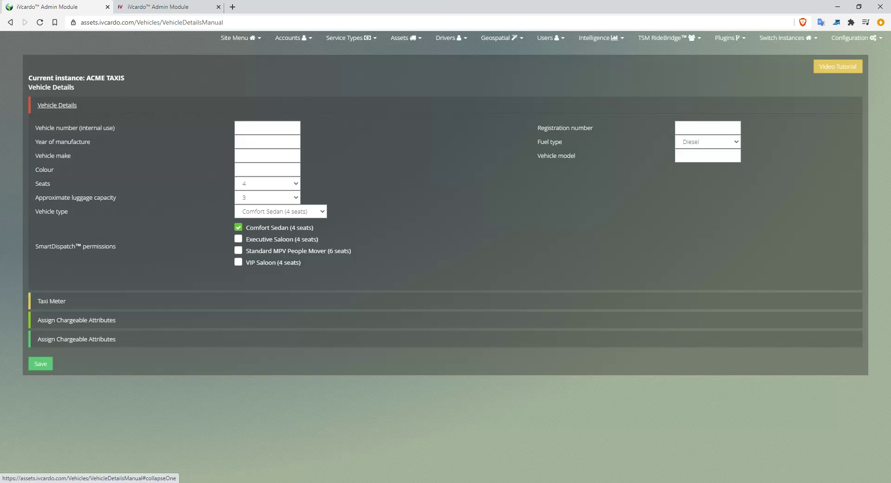
{"action": "double_click", "coordinate": [209, 23]}
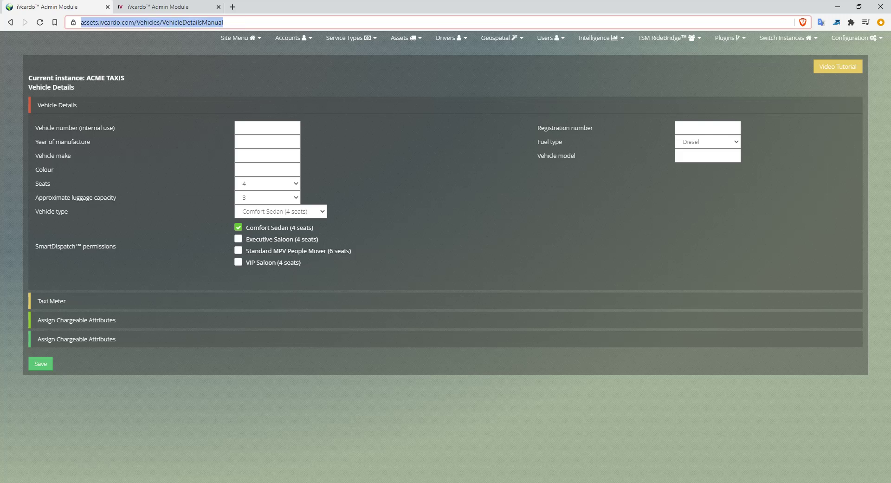
{"action": "left_click", "coordinate": [267, 128]}
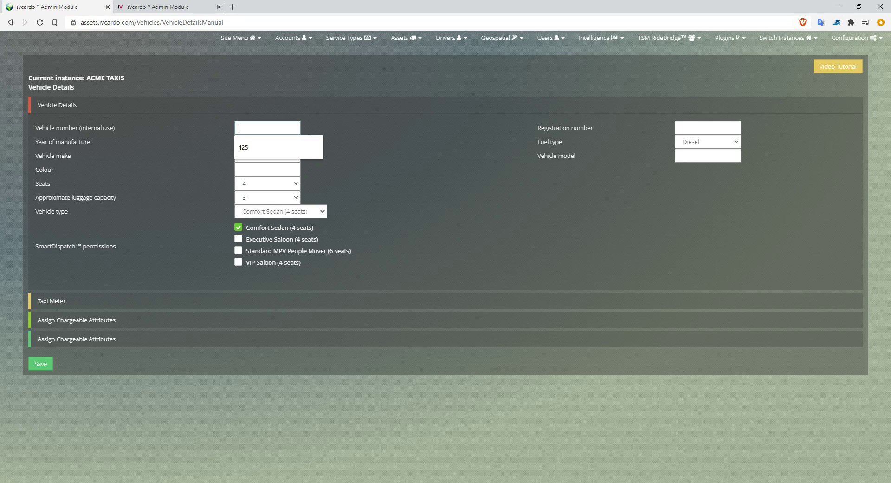
{"action": "key", "text": "Escape"}
{"action": "left_click", "coordinate": [281, 211]}
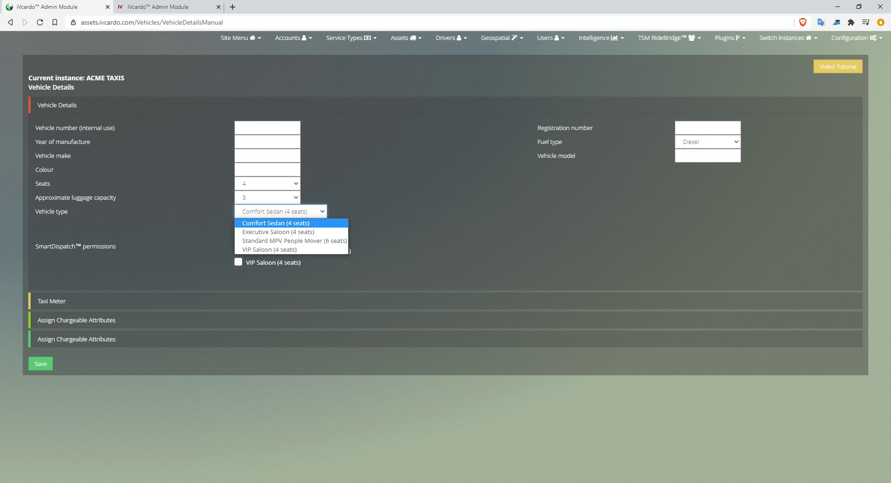
{"action": "key", "text": "Escape"}
{"action": "double_click", "coordinate": [105, 197]}
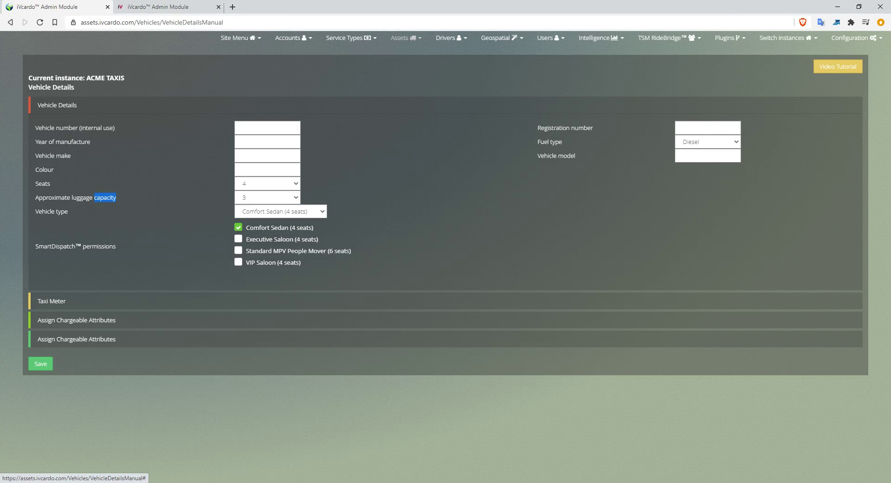
- Return to the active vehicle list and start adding a new vehicle again
{"action": "left_click", "coordinate": [404, 37]}
{"action": "left_click", "coordinate": [409, 56]}
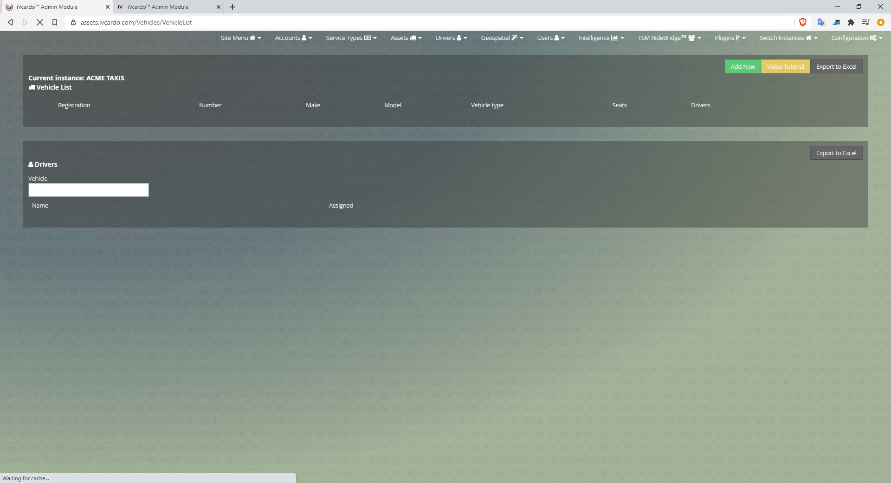
{"action": "left_click", "coordinate": [742, 66]}
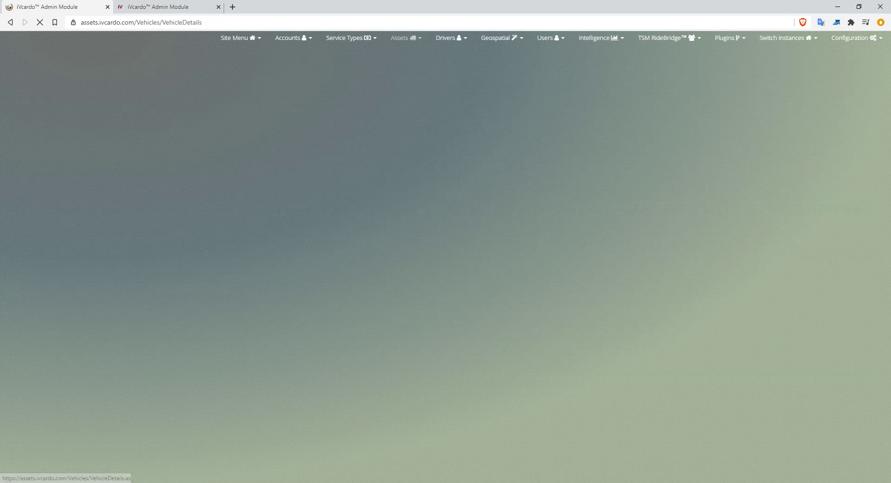